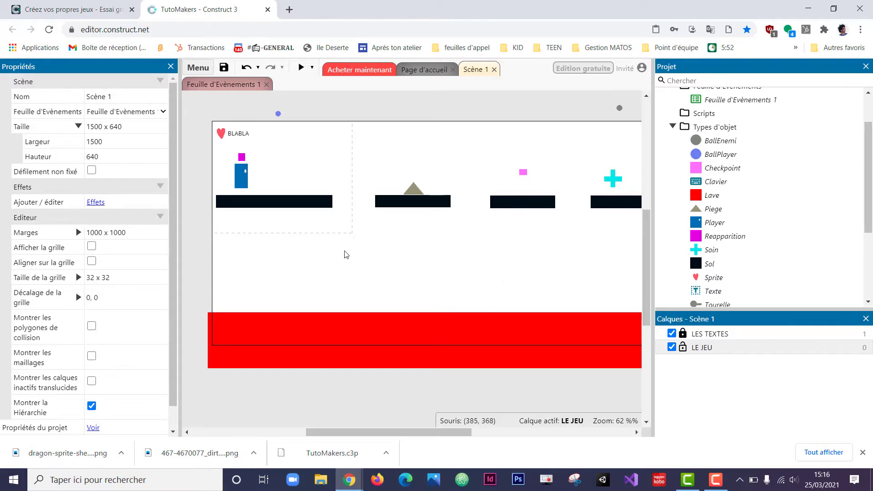
Insert a new Sprite object in the empty area between the platforms and the red lava
right_click(389, 252)
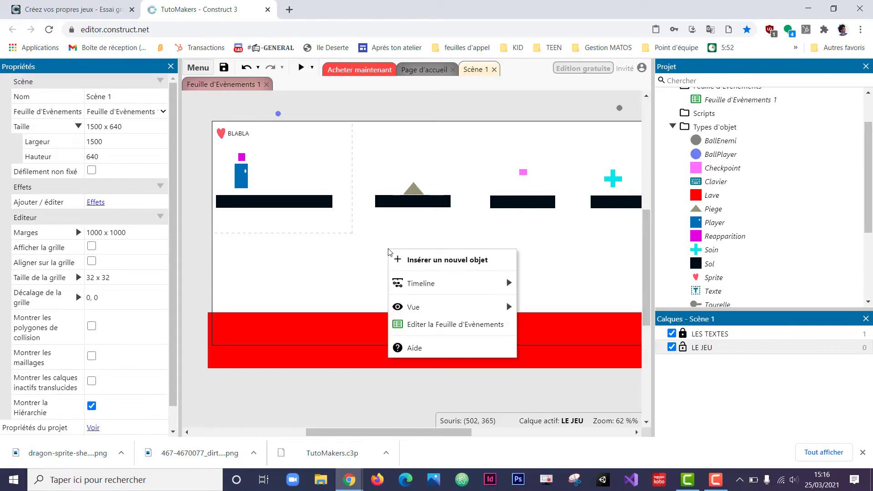
left_click(411, 260)
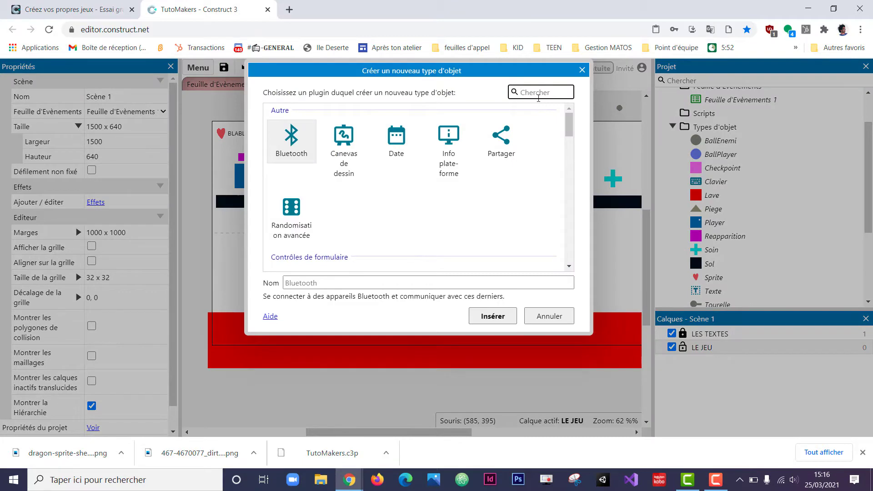
type("spr")
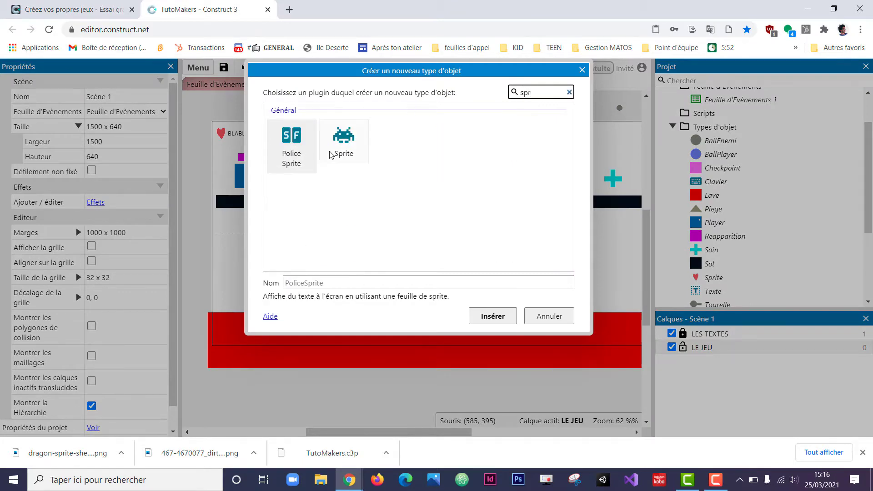
double_click(343, 139)
left_click(519, 270)
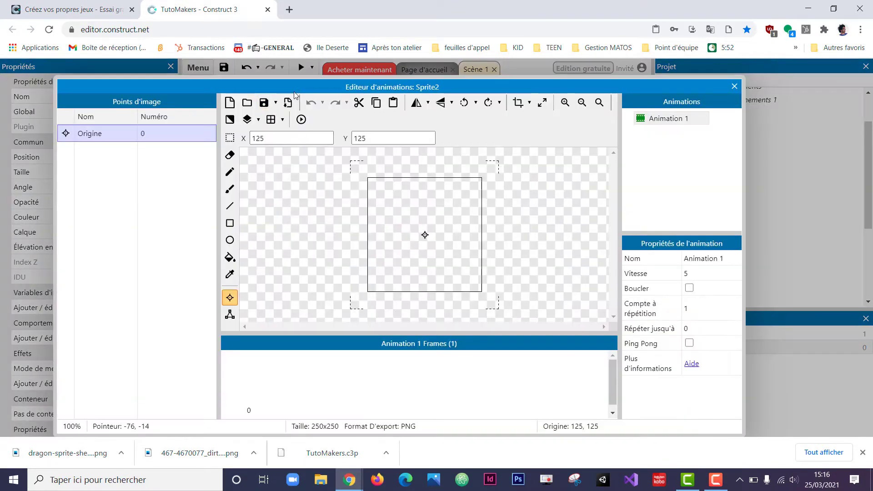
Paint a single grey brush dot as the sprite's image, crop the canvas to it, and close the animation editor
left_click(230, 190)
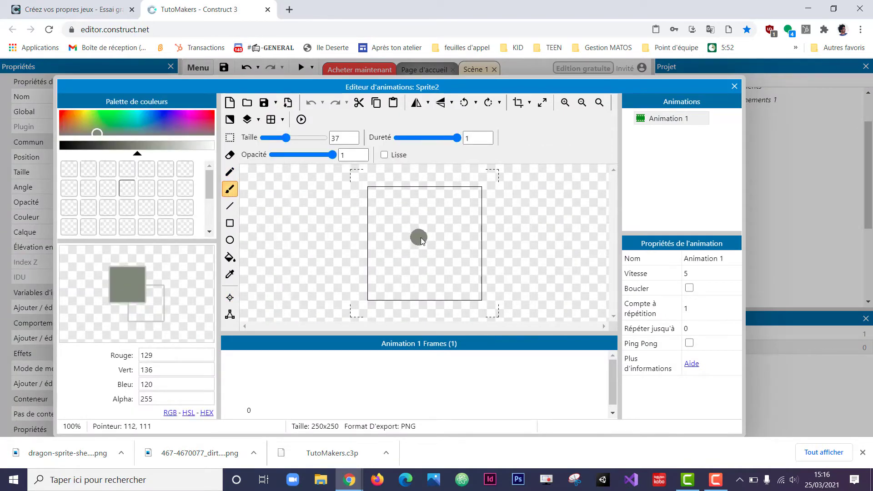
left_click(422, 245)
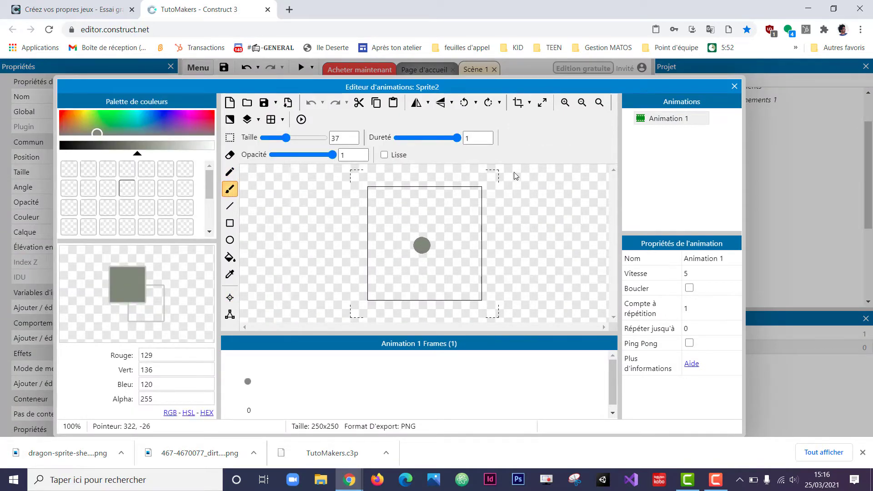
left_click(518, 105)
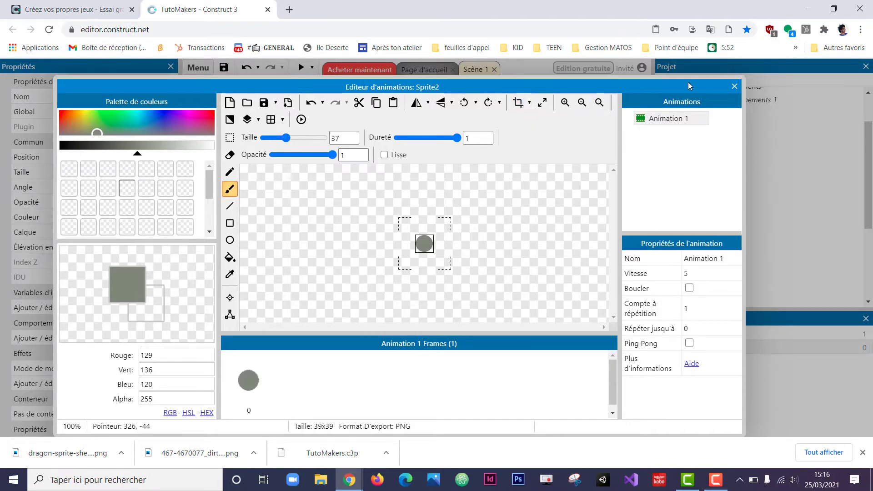
left_click(734, 89)
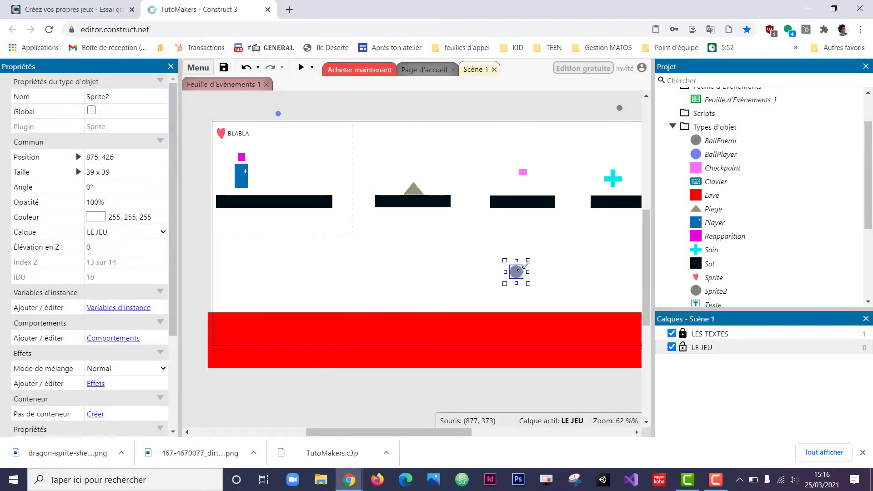
Rename the new grey dot sprite as BIRD and deselect it
left_click(114, 97)
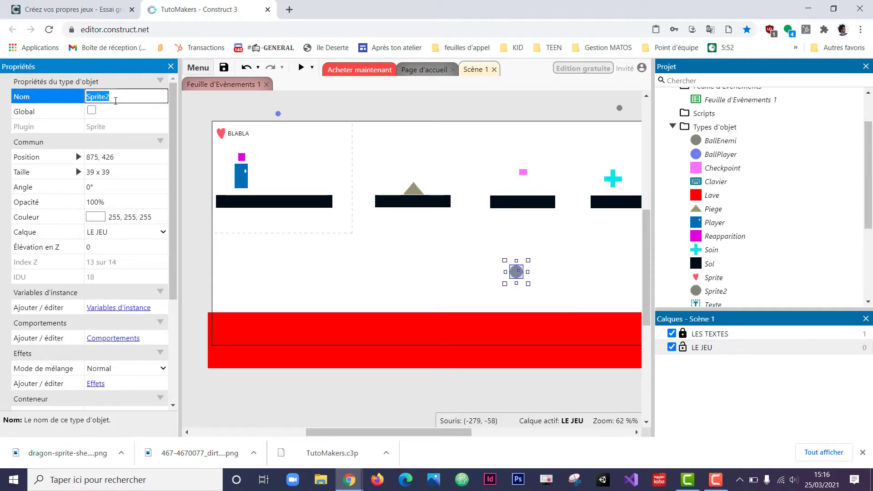
type("BlR")
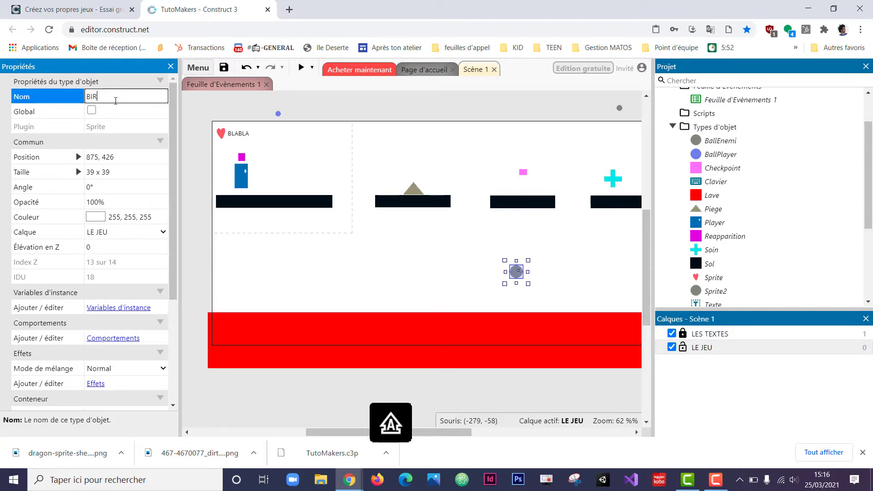
type("D")
key("Return")
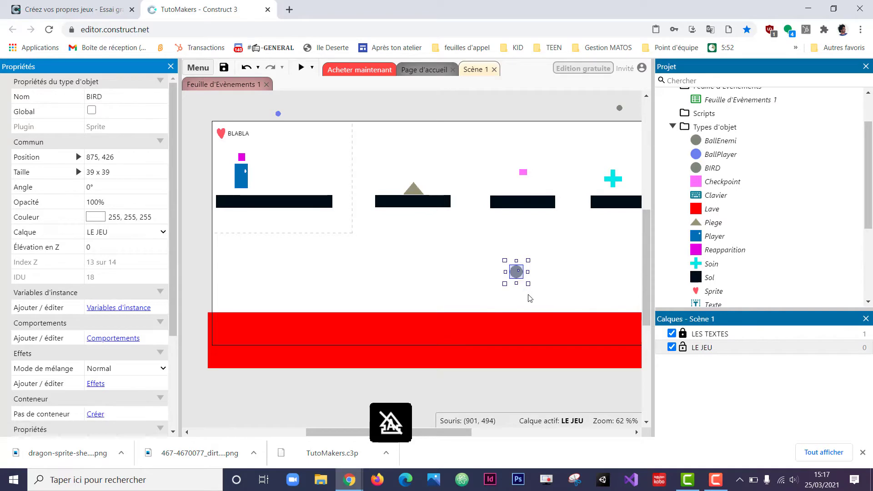
left_click(432, 252)
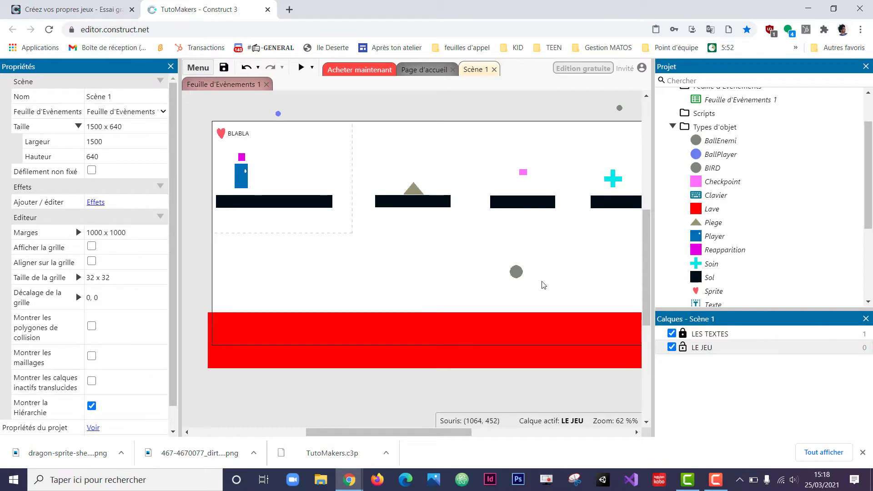
Add the ChercheChemin behavior to the BIRD sprite
left_click(516, 273)
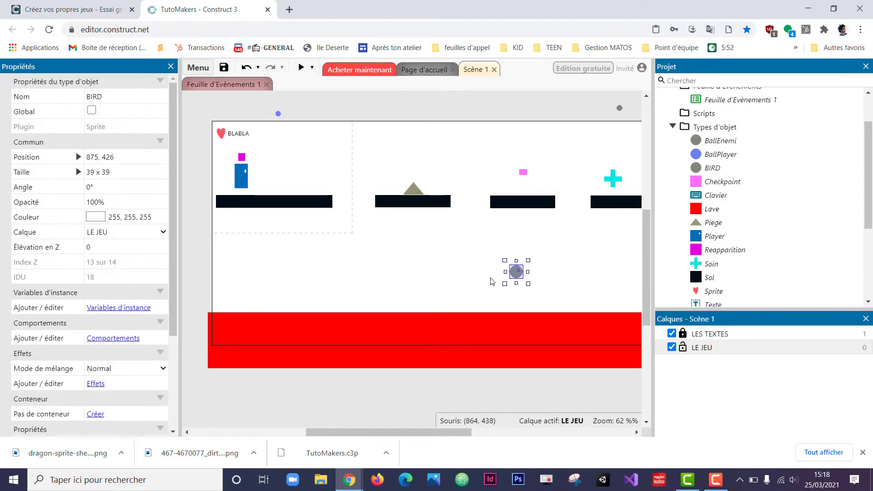
left_click(131, 339)
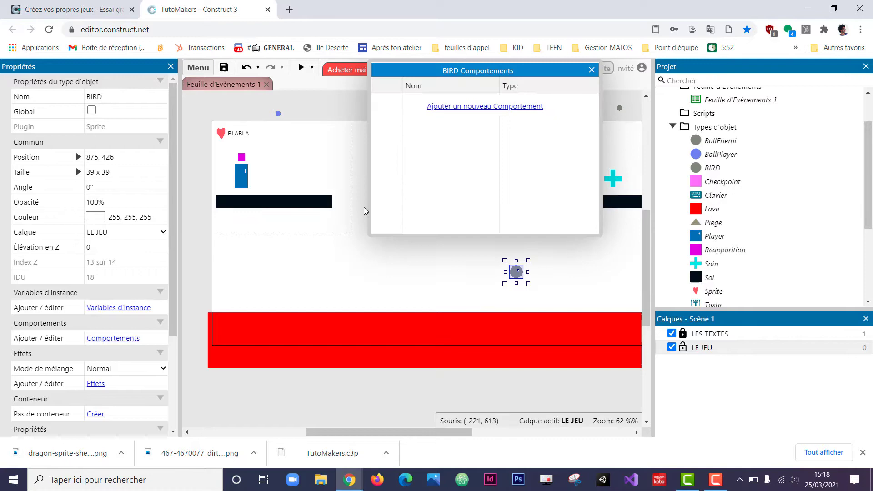
left_click(470, 107)
left_click_drag(531, 164, 477, 272)
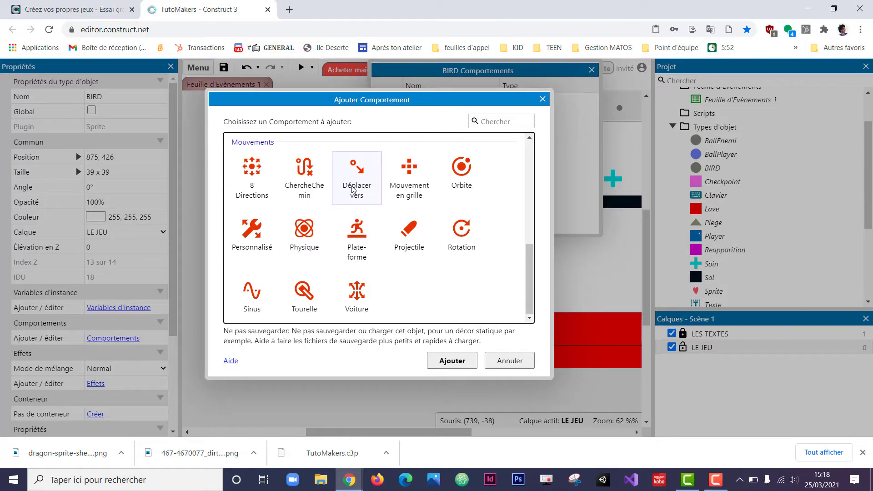
double_click(314, 187)
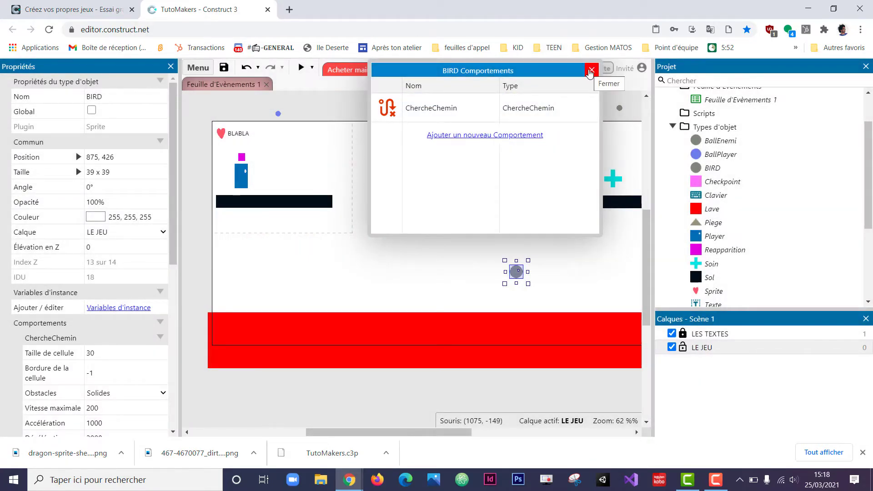
left_click(591, 71)
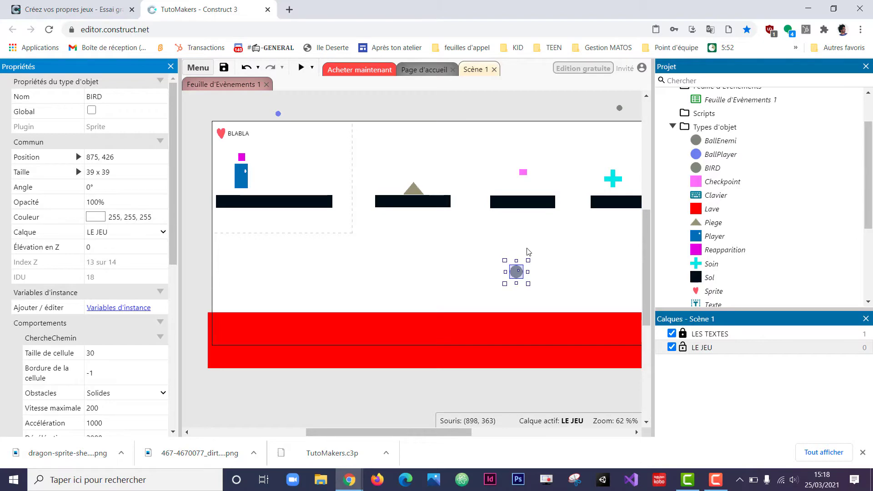
Add a Système event to Feuille d'Evènements 1 with the condition Toutes les X secondes at a 1.0 second interval
left_click(216, 84)
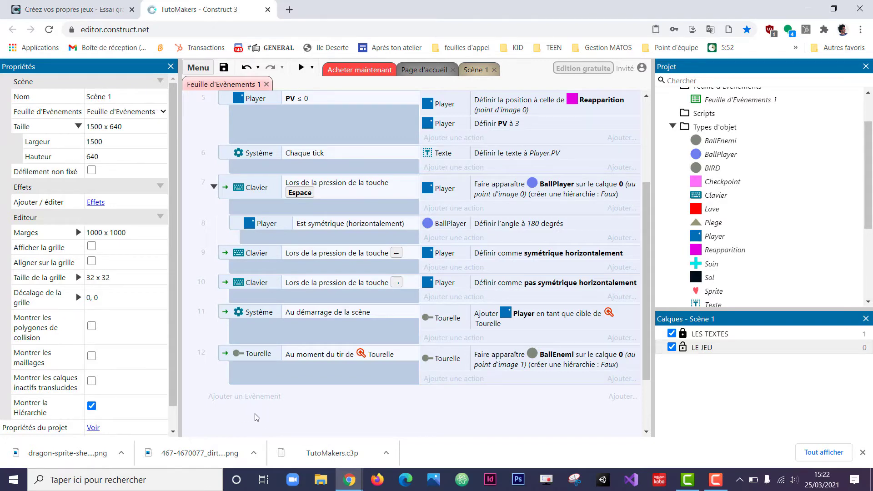
left_click(249, 397)
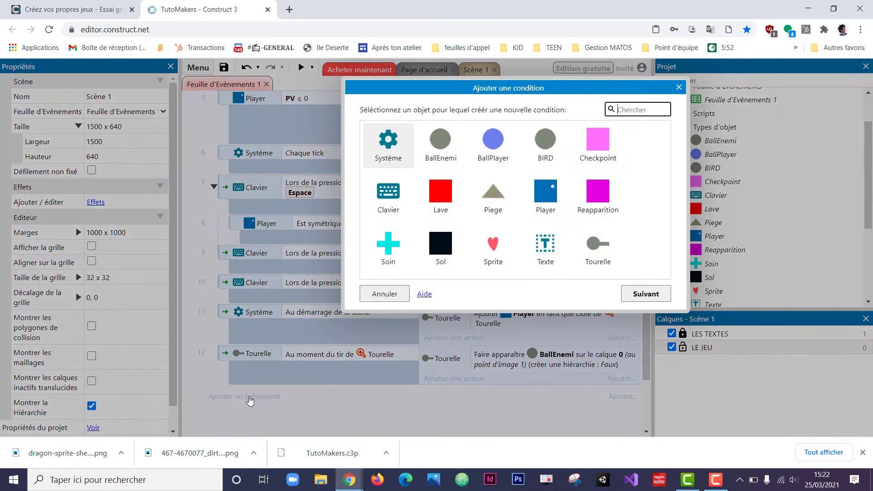
double_click(381, 162)
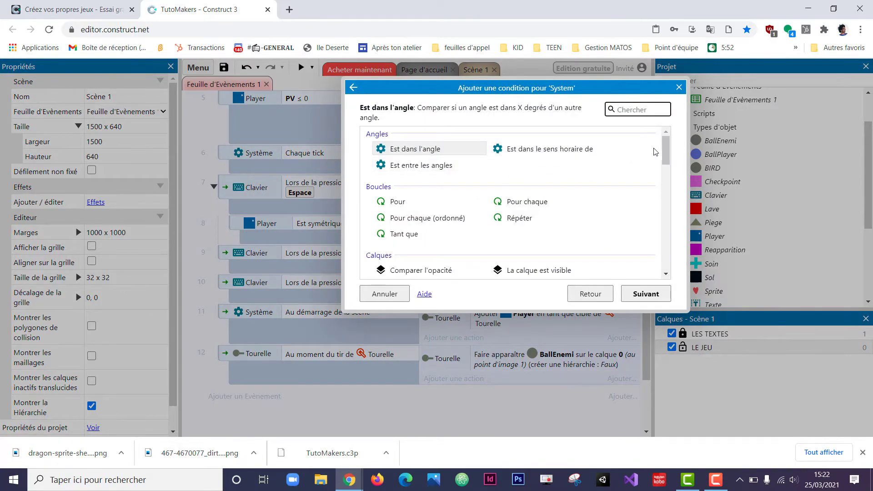
left_click_drag(665, 150, 672, 268)
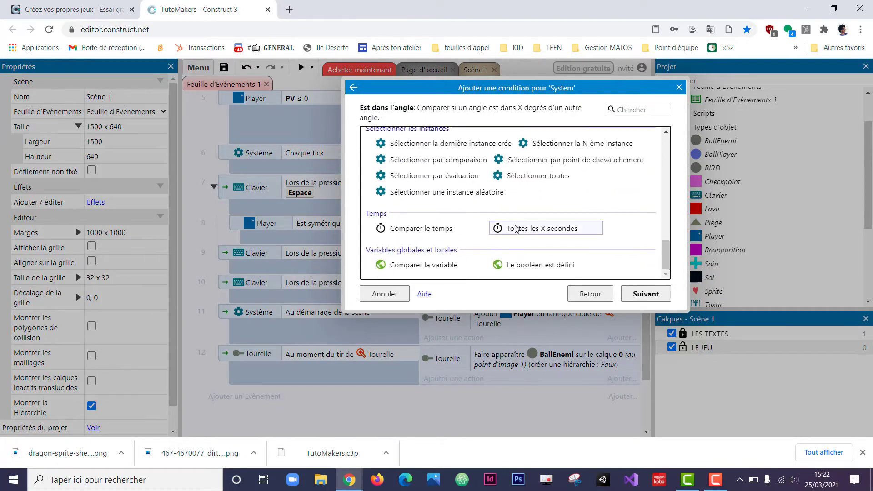
left_click(535, 230)
double_click(535, 230)
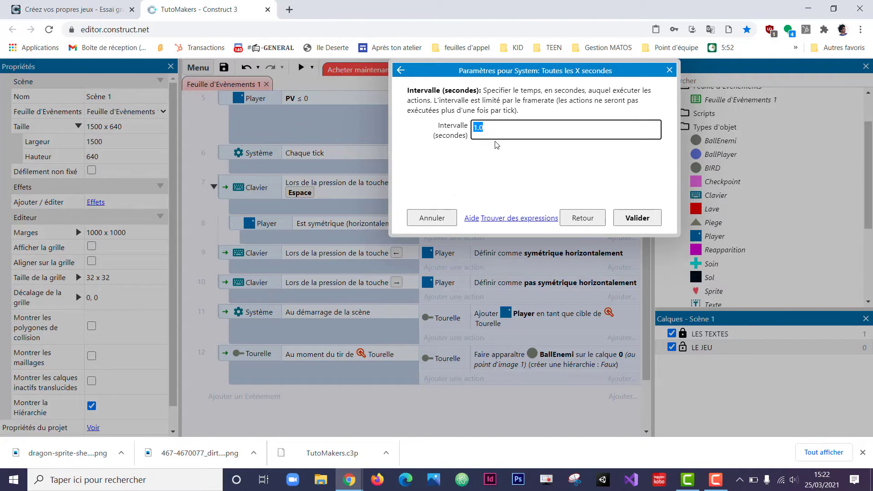
left_click(649, 219)
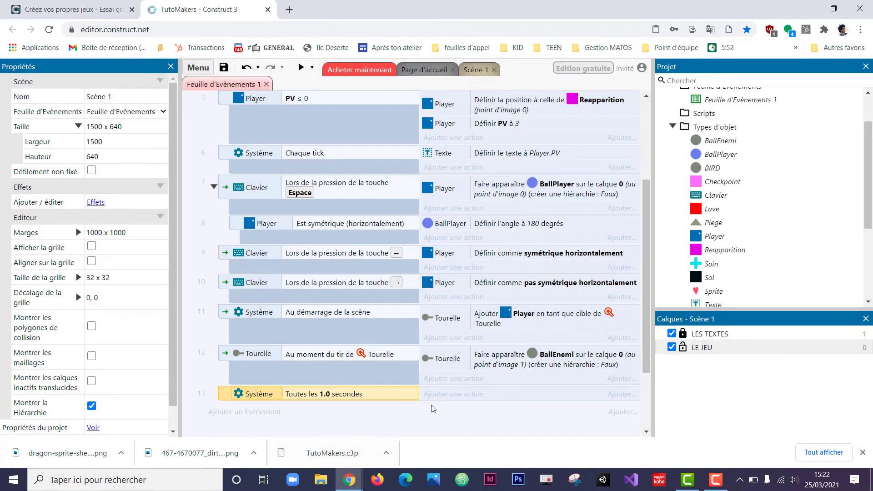
Start a ChercheChemin Trouver chemin action for BIRD in the every 1.0 seconds event
left_click(443, 395)
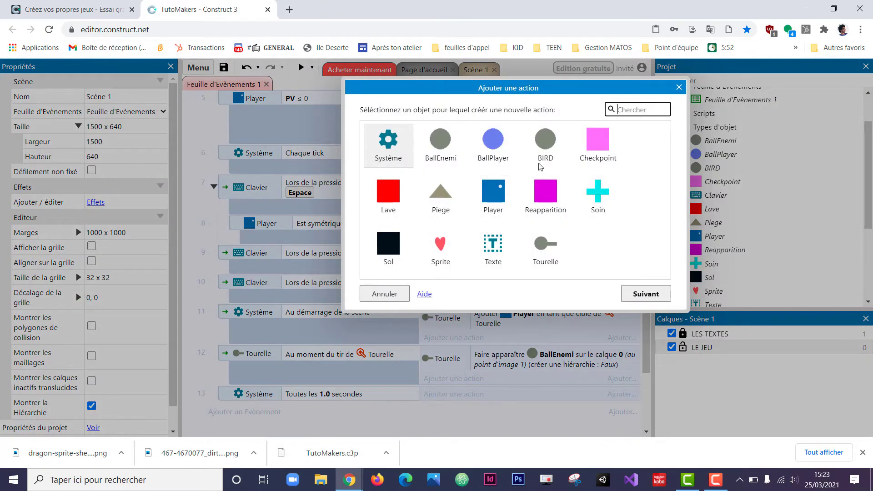
left_click(550, 150)
double_click(551, 152)
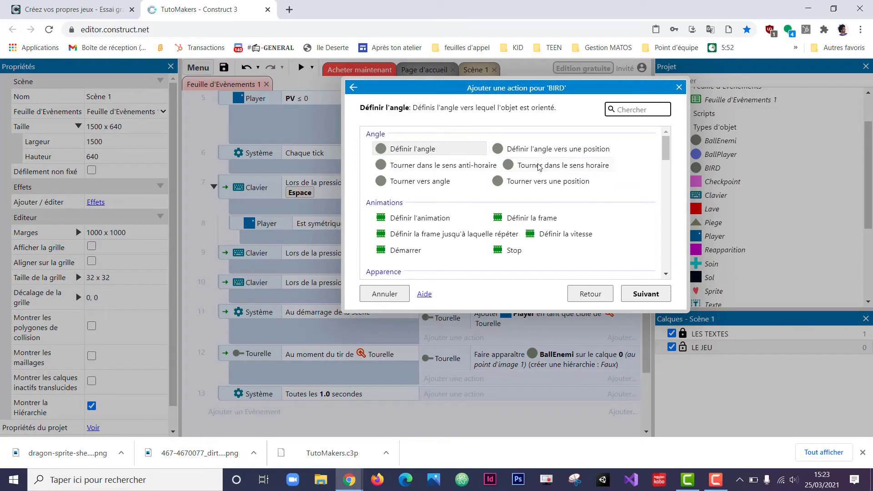
left_click_drag(667, 154, 653, 193)
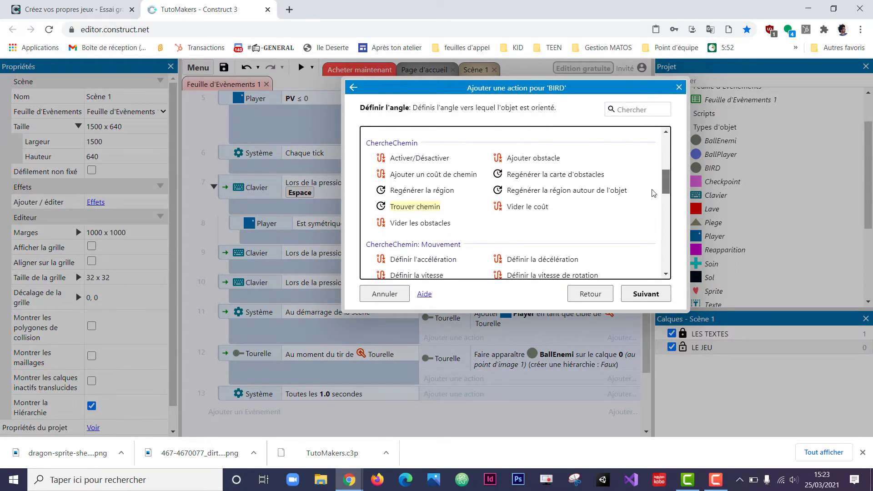
left_click(414, 188)
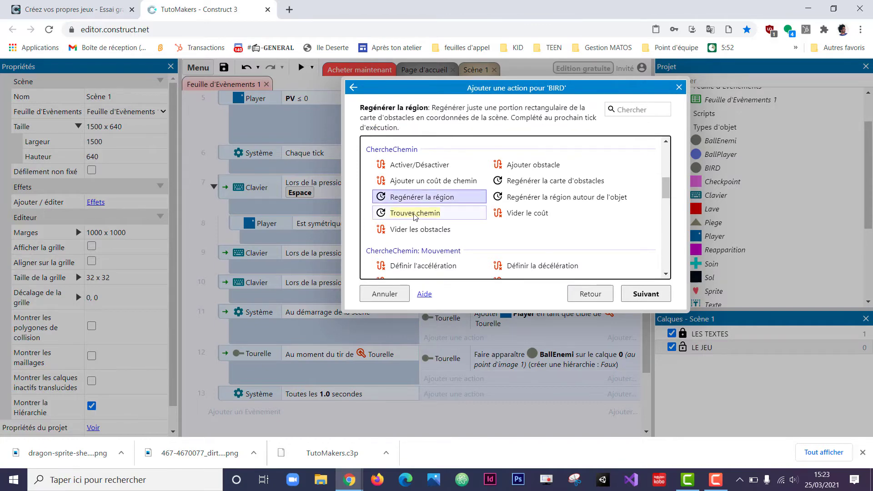
double_click(414, 214)
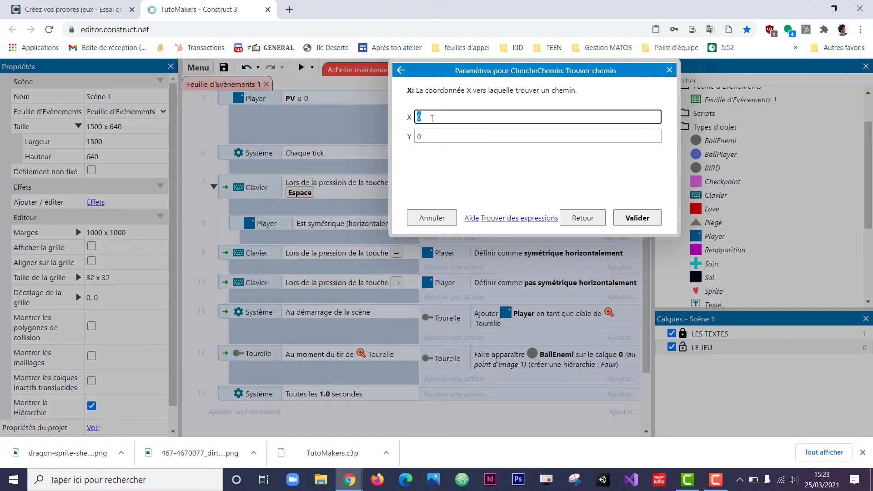
Set the Trouver chemin destination to X Player.X and Y Player.Y, and validate the BIRD action
type("Pl")
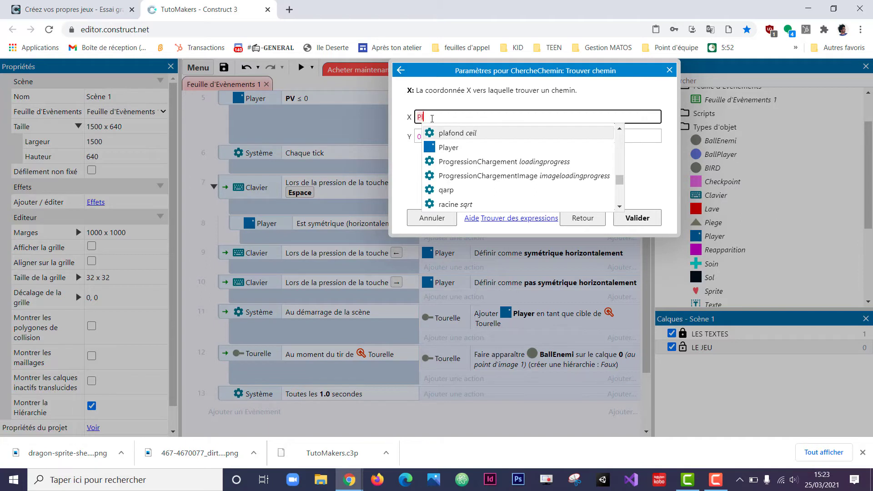
left_click(450, 147)
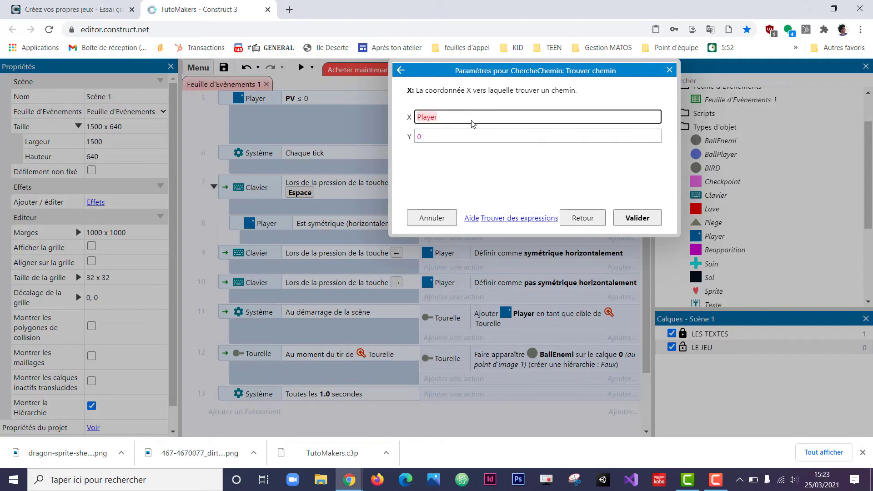
type(".X")
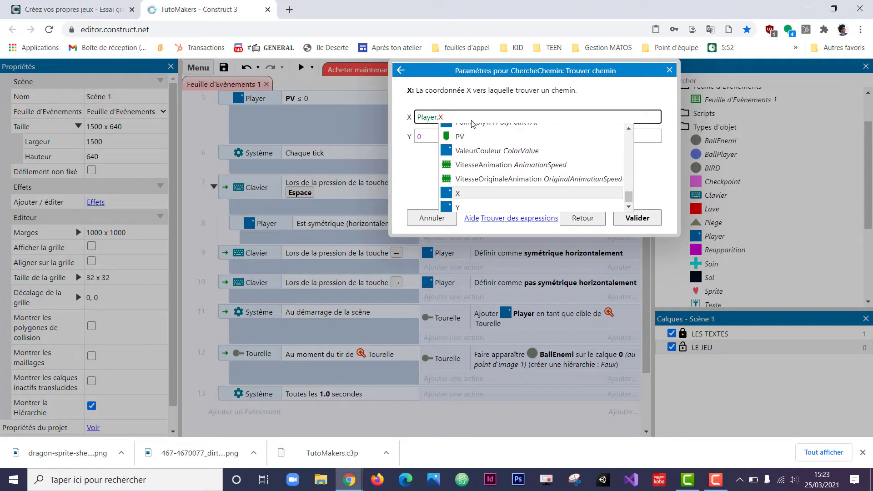
left_click(425, 135)
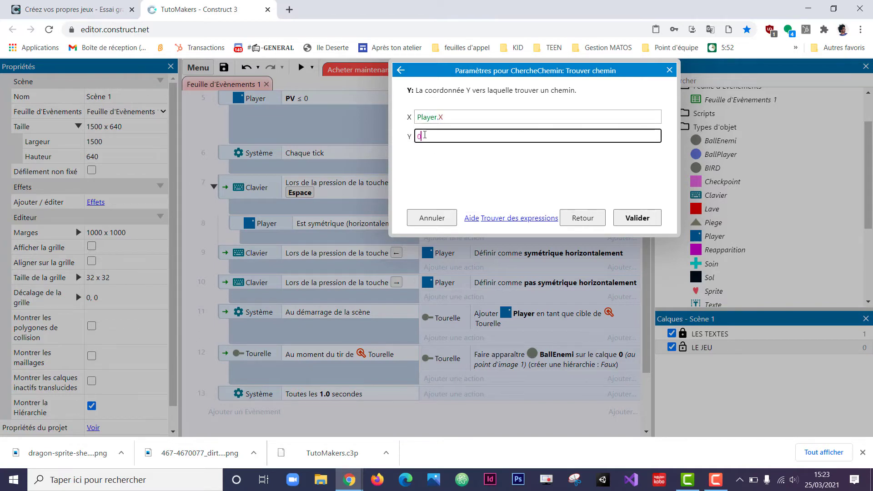
type("Player")
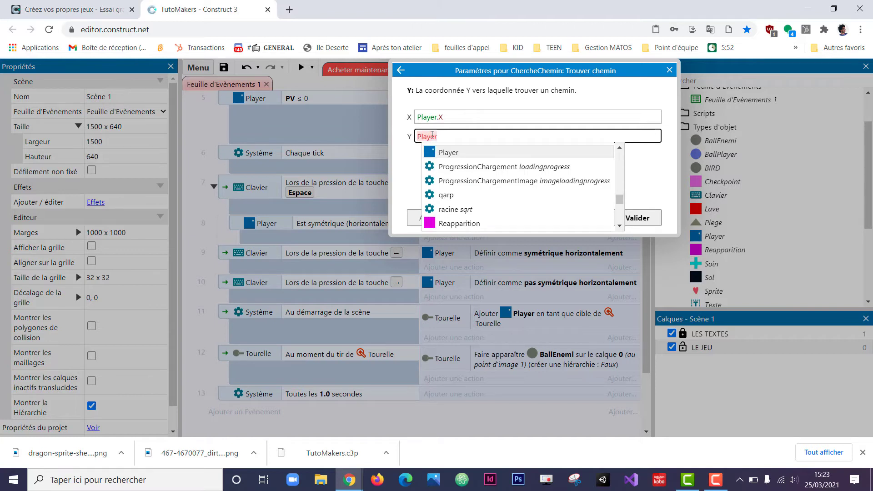
type(".Y")
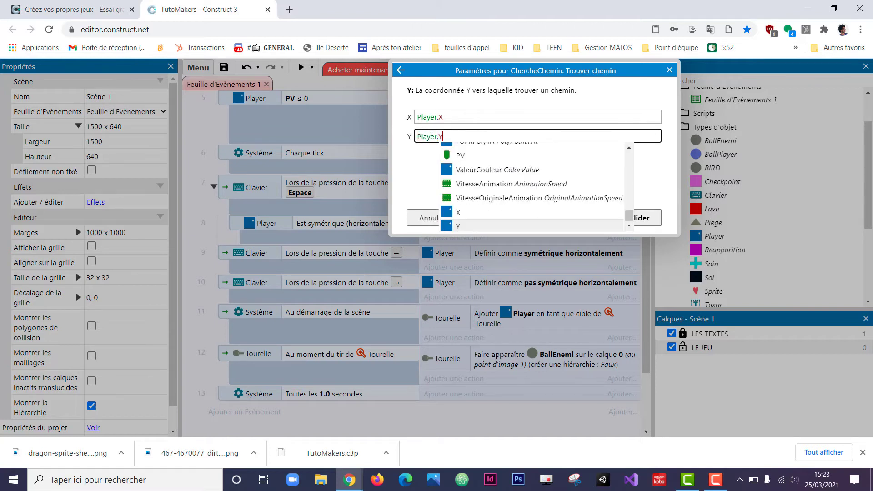
left_click(416, 173)
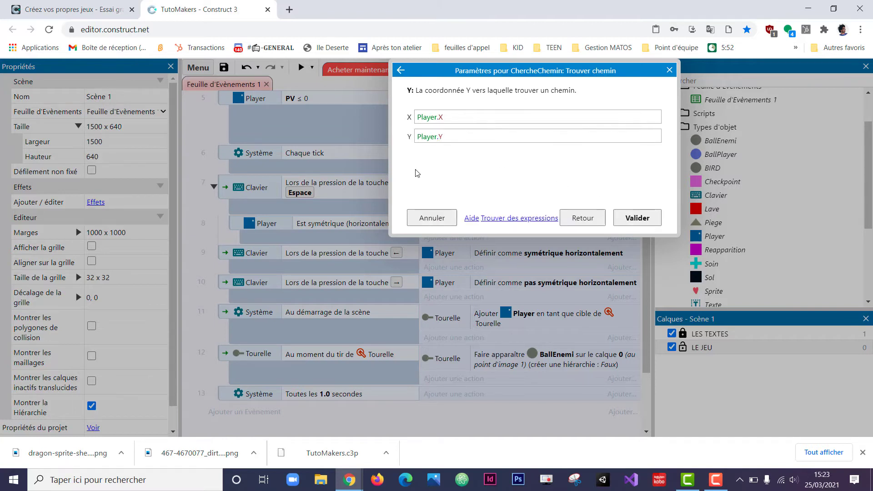
left_click(629, 219)
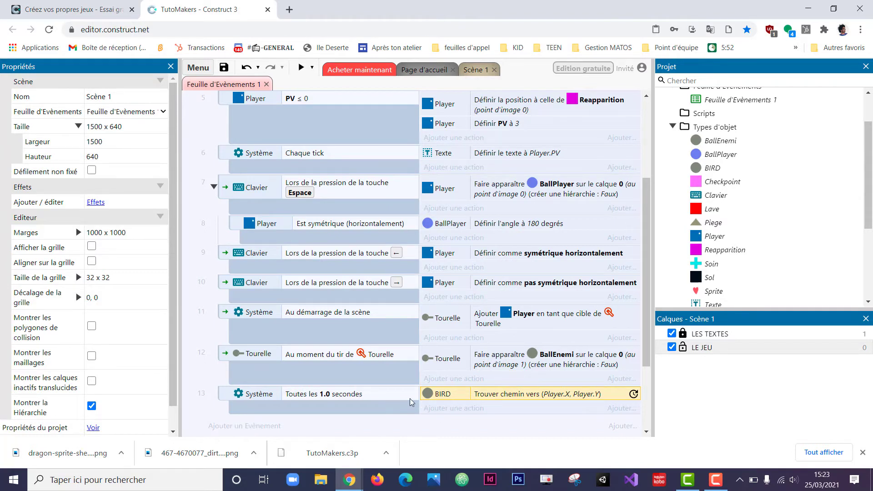
Add a new event with BIRD's ChercheChemin condition Quand un chemin est trouvé
left_click(248, 426)
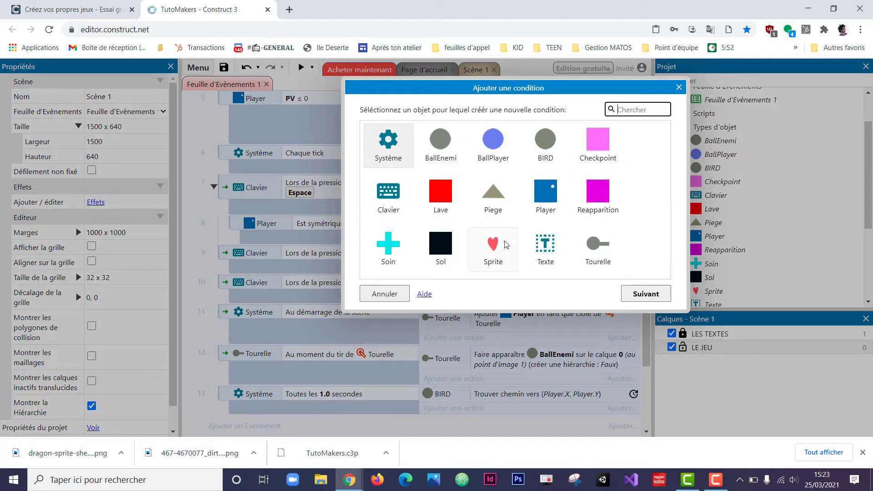
double_click(542, 143)
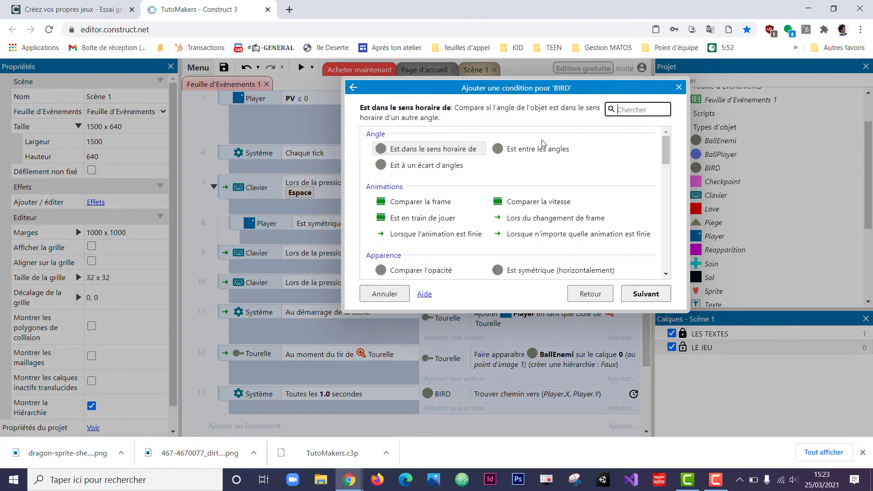
left_click_drag(667, 151, 667, 182)
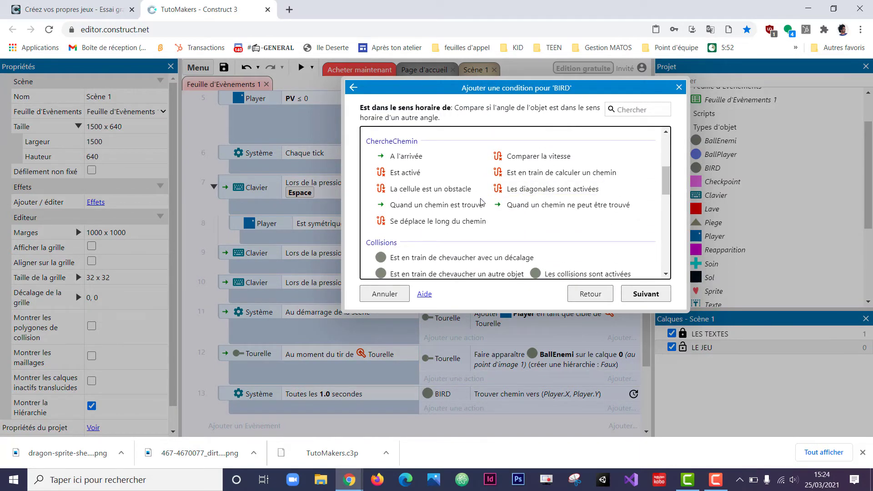
double_click(441, 205)
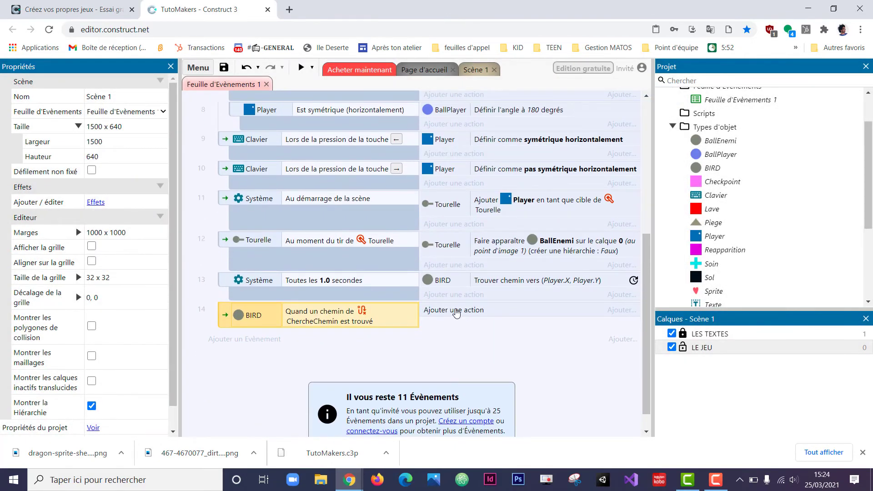
Add the ChercheChemin action Se déplacer le long du chemin for BIRD to the path-found event
left_click(456, 311)
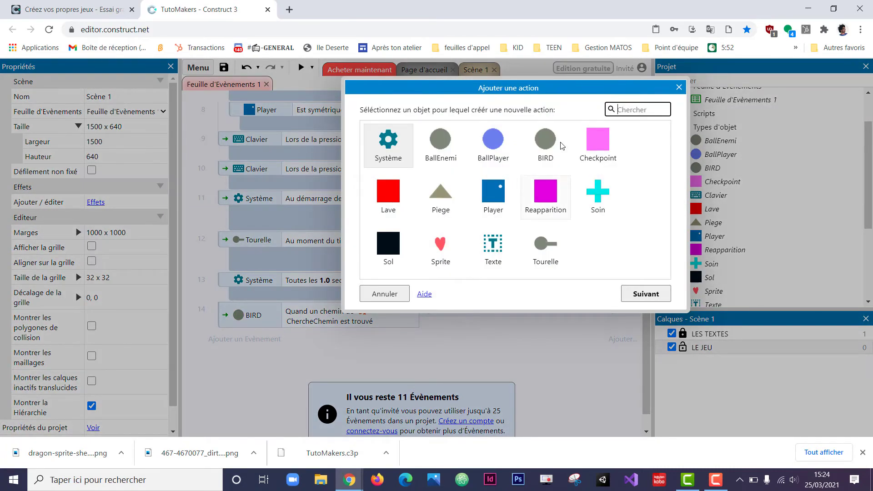
double_click(548, 146)
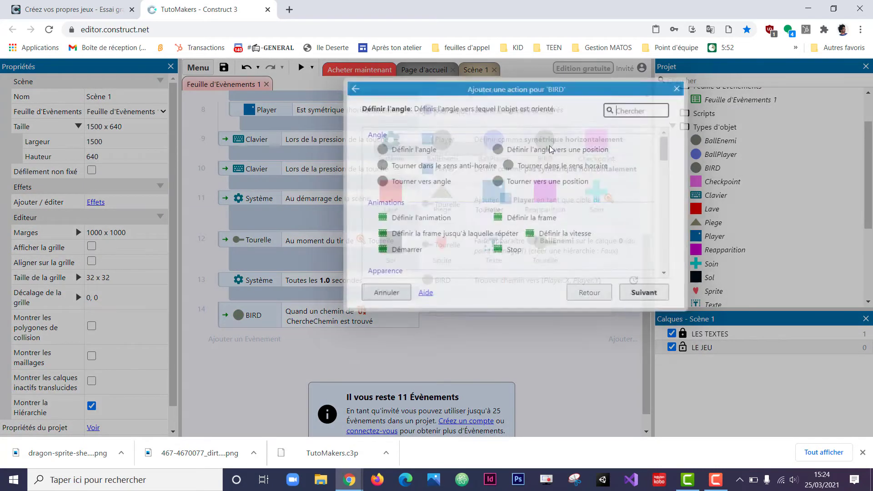
left_click_drag(666, 145, 668, 189)
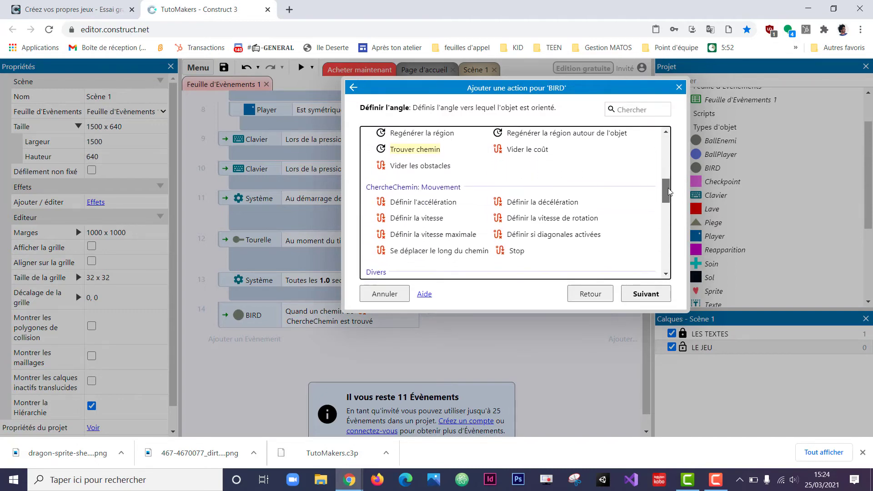
double_click(443, 254)
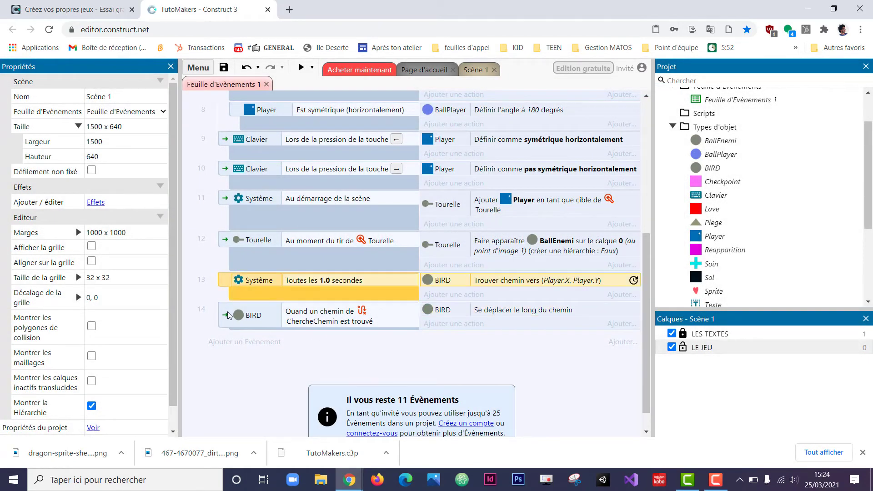
left_click(221, 326, "ctrl")
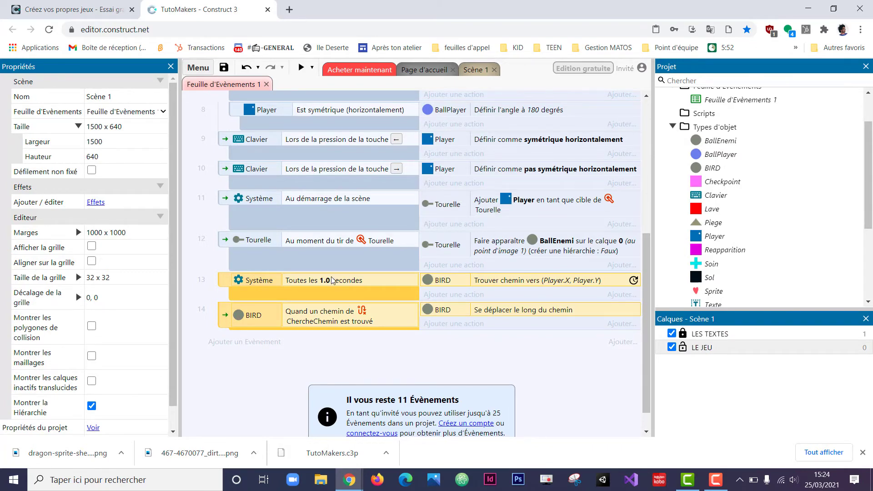
left_click(317, 358)
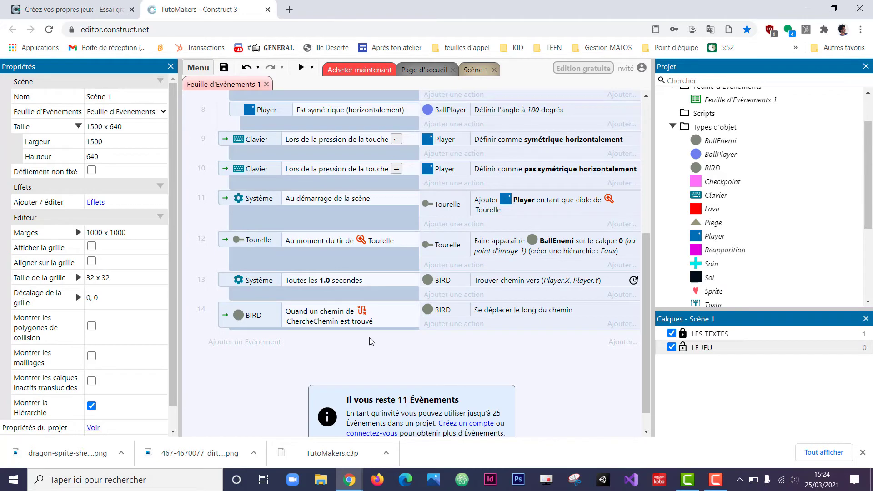
Preview the game, run and jump with the player in both directions to test BIRD's pursuit, and close the preview
left_click(302, 68)
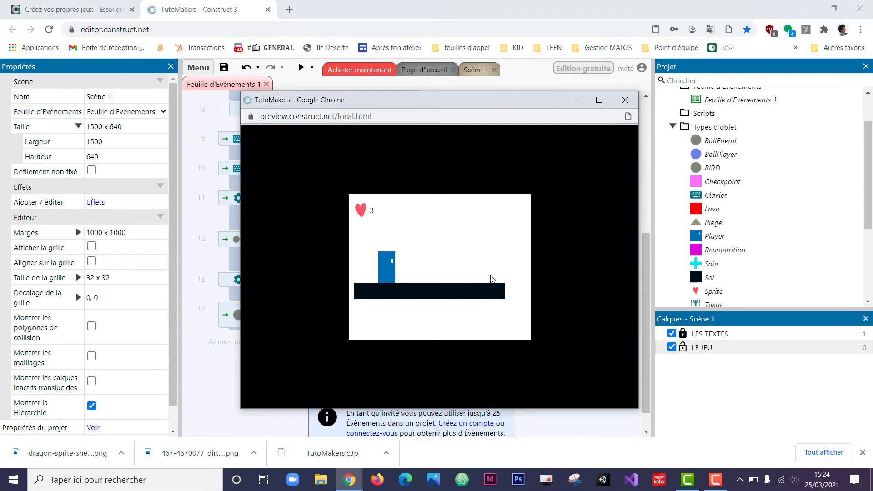
key("Right")
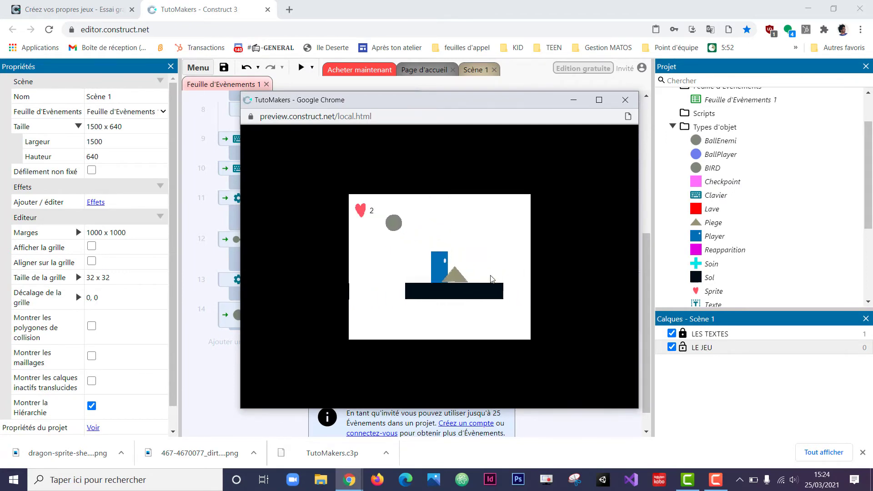
key("Left")
key("Up")
key("Right")
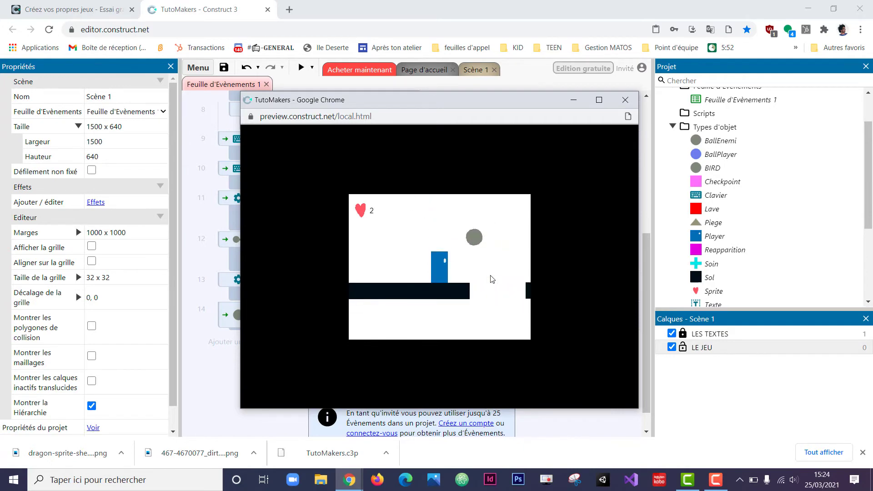
key("Right")
key("Up")
key("Left")
key("Right")
key("Up")
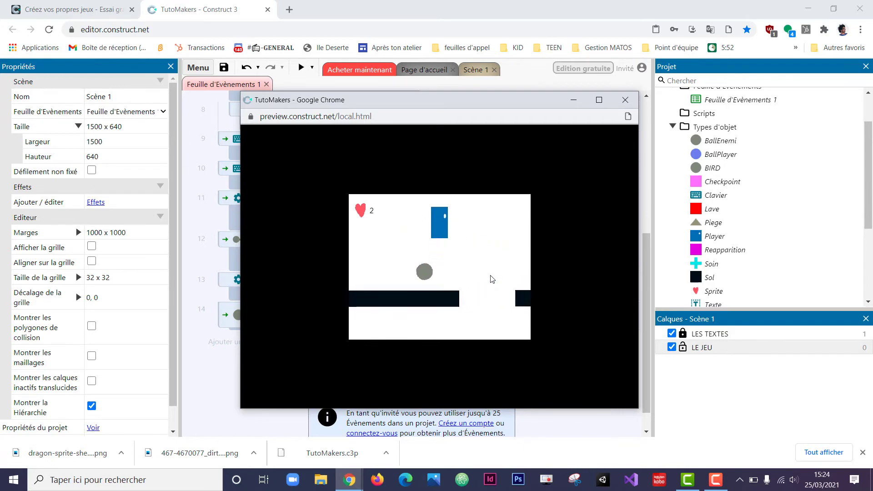
key("Left")
key("Right")
key("Up")
key("Left")
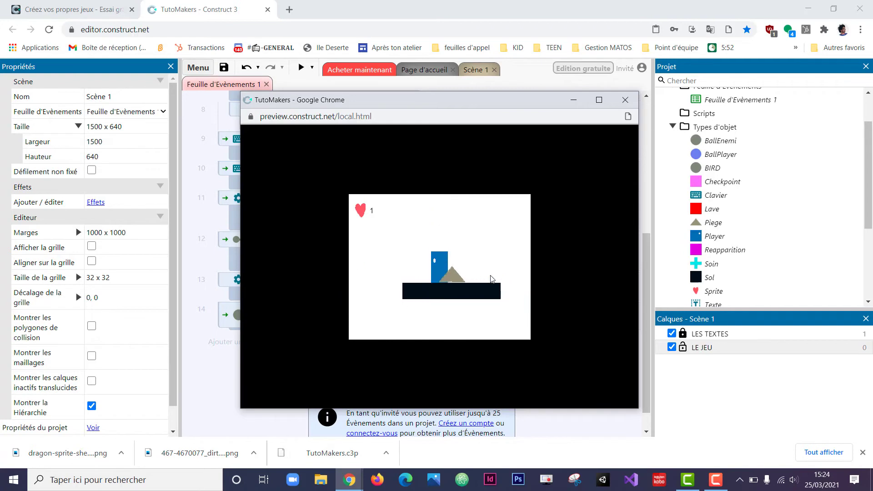
key("Left")
key("Up")
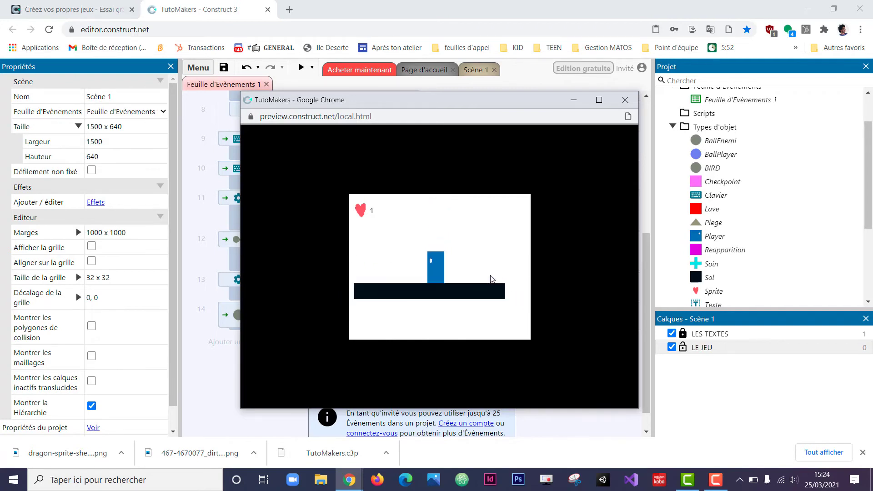
key("Left")
key("Right")
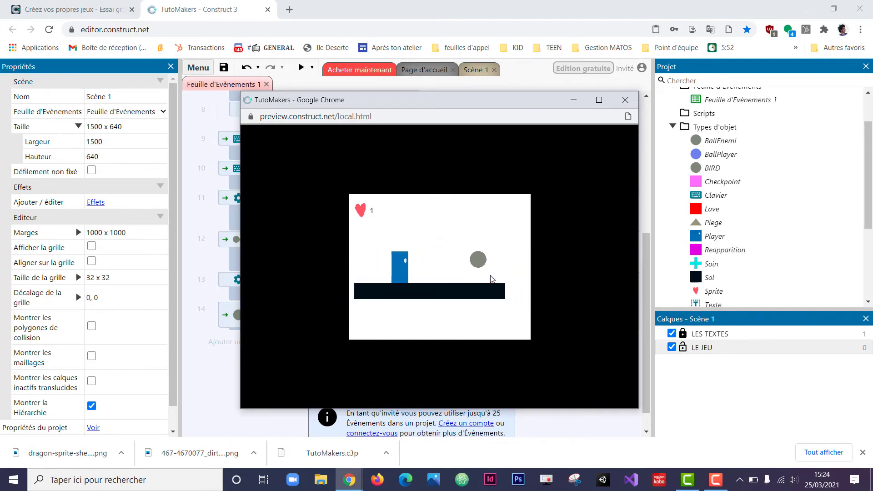
key("Right")
key("Up")
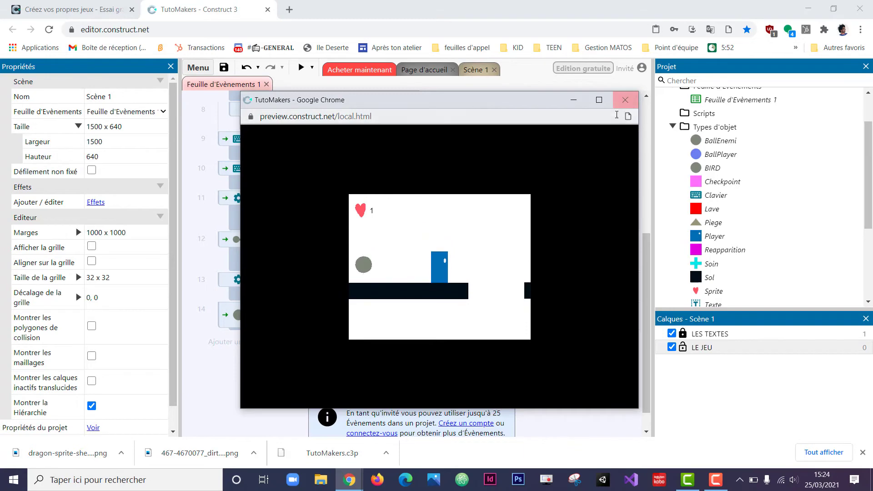
left_click(632, 100)
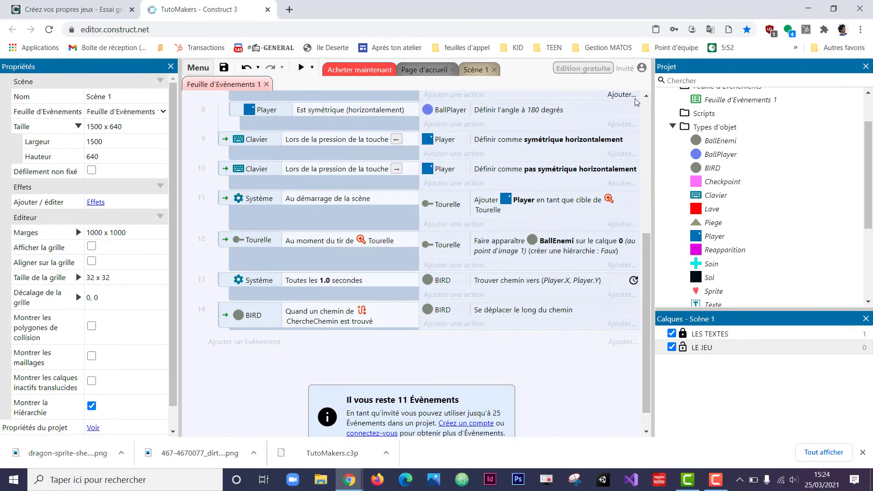
Set the interval of the Toutes les X secondes condition in BIRD's pathfinding event to 0.3 seconds
double_click(324, 280)
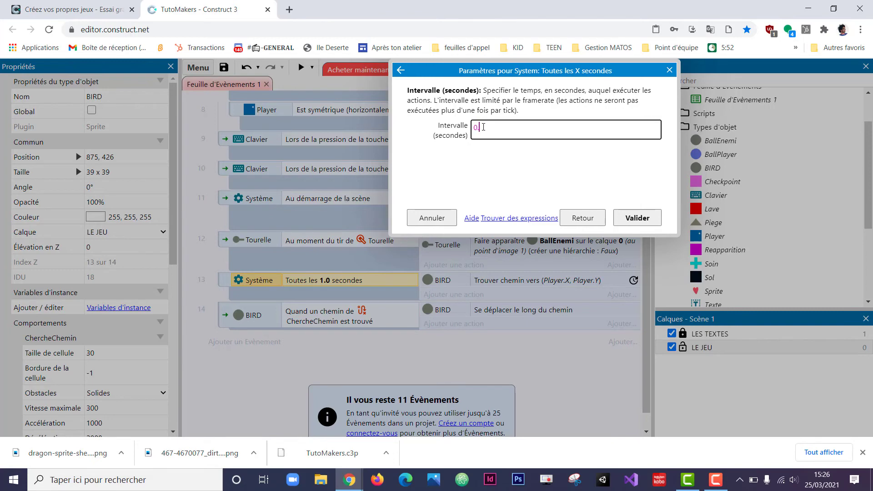
type("0.3")
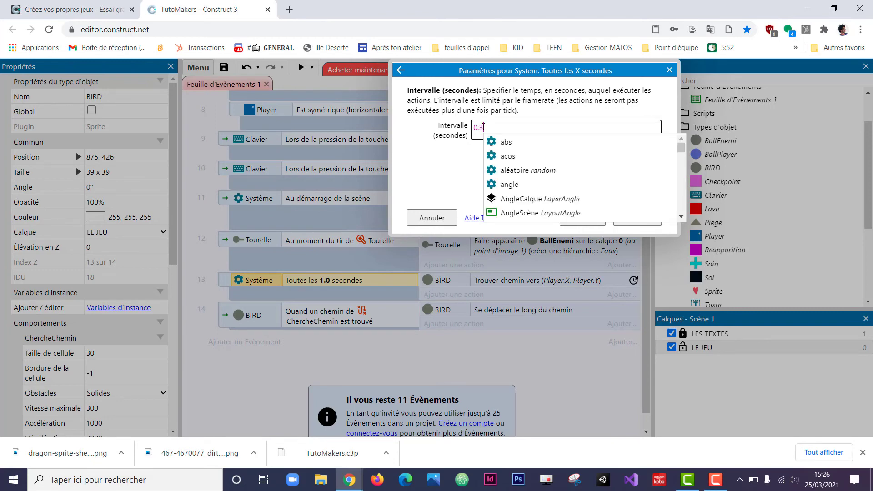
left_click(440, 175)
left_click(627, 216)
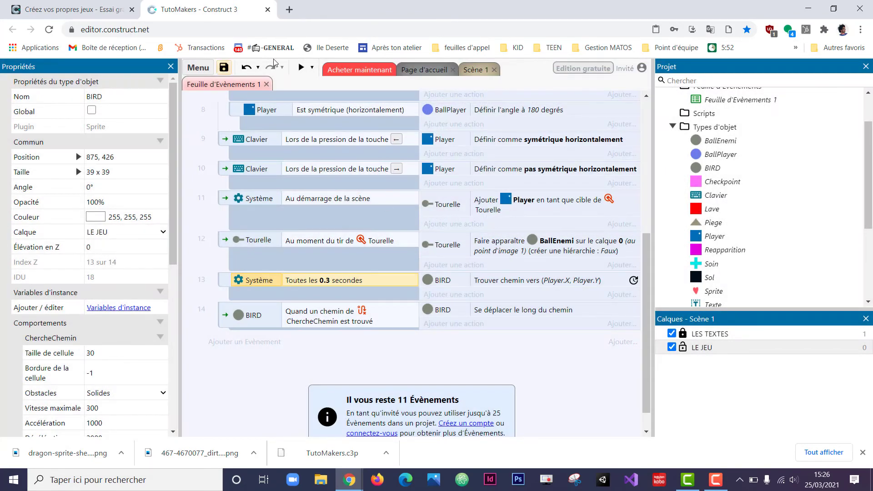
Preview the game again to check BIRD's chase with the 0.3-second interval, moving the player around, and close the preview
left_click(301, 68)
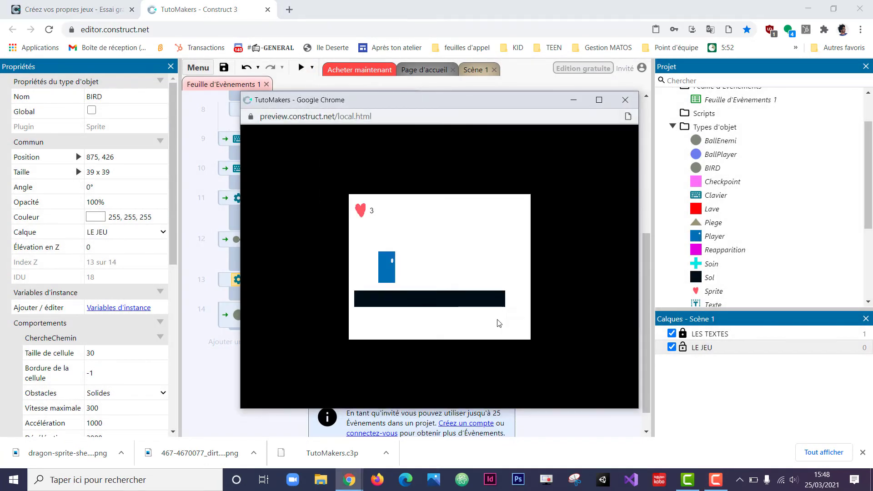
key("Right")
key("Up")
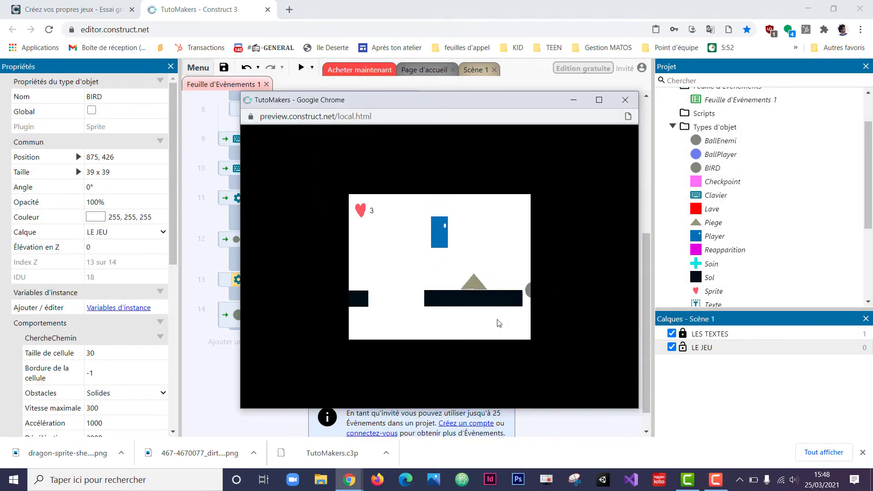
key("Right")
key("Left")
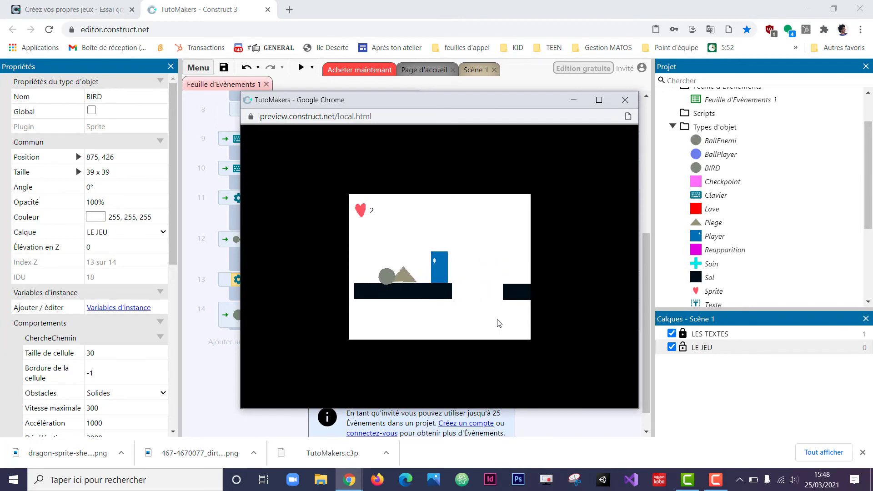
key("Left")
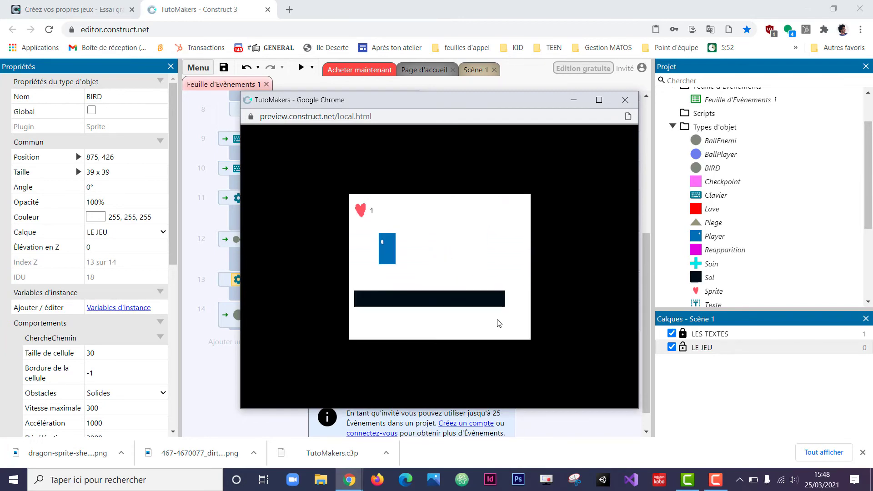
left_click(625, 100)
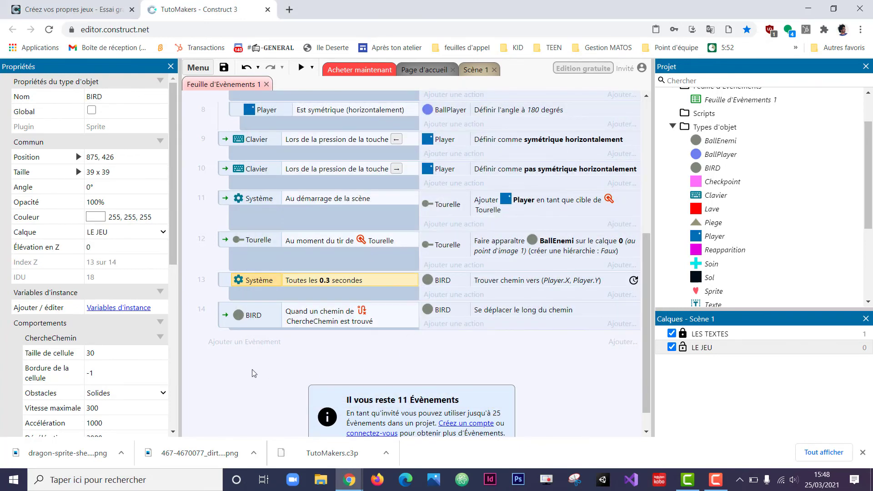
Return to Scène 1 and add the Solide behavior to the BIRD object
left_click(473, 70)
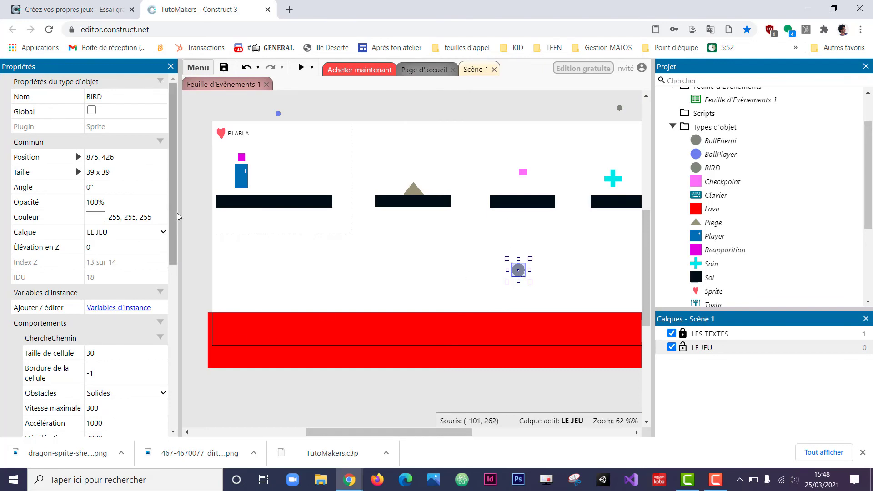
left_click_drag(177, 213, 181, 325)
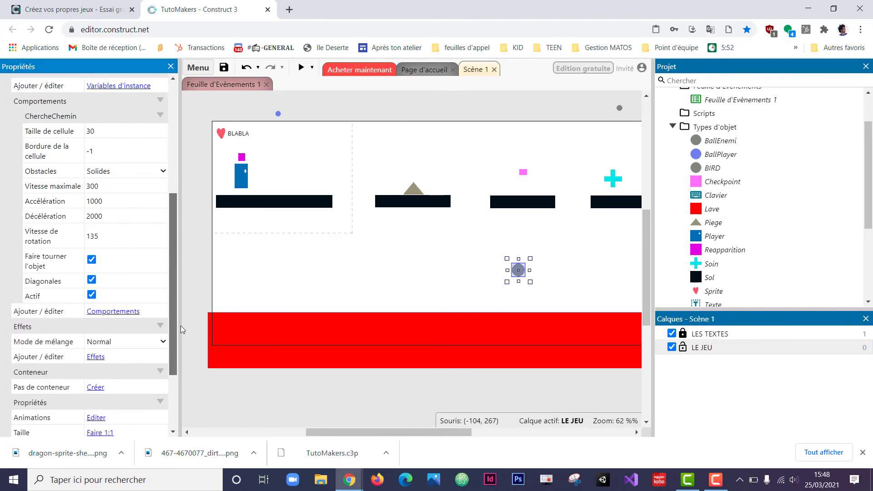
left_click(113, 312)
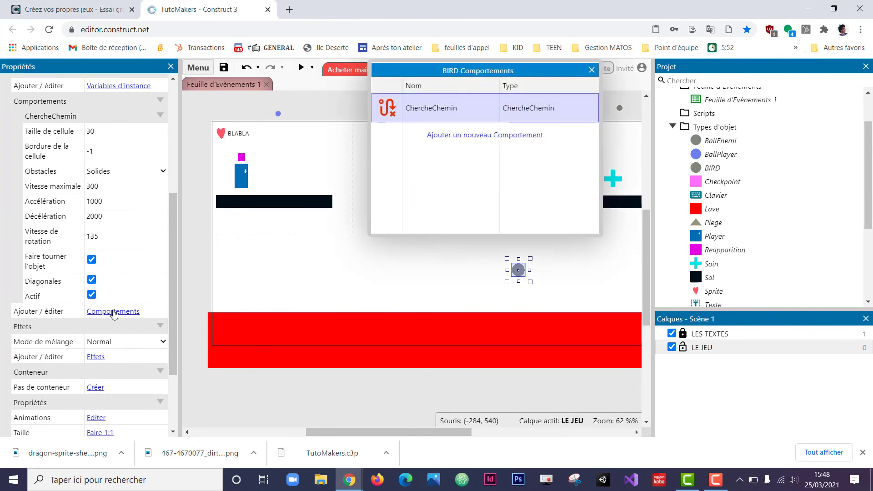
left_click(456, 136)
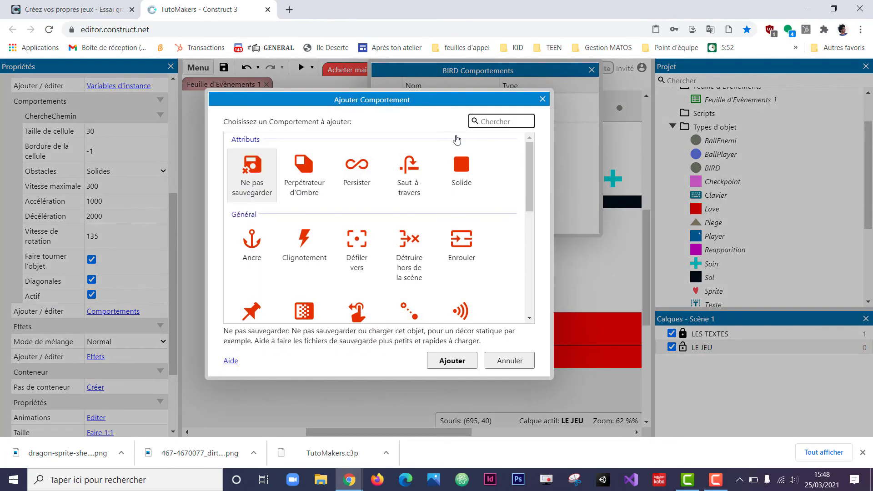
double_click(463, 171)
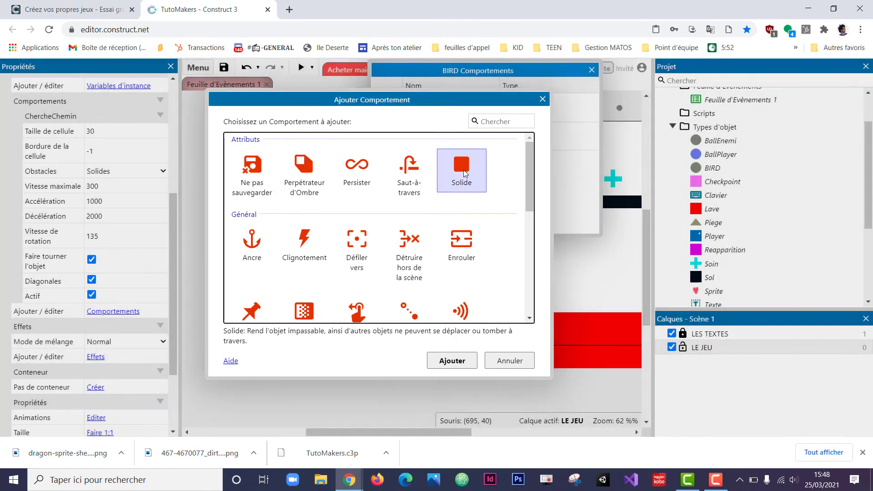
left_click(590, 71)
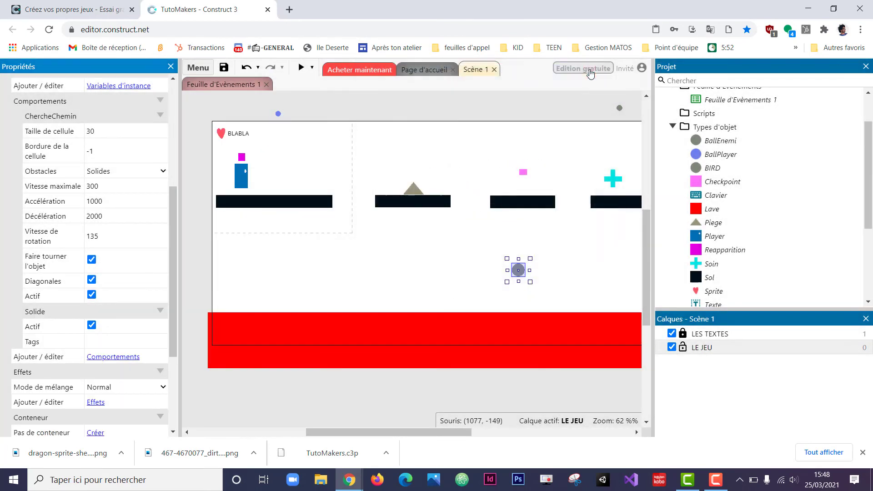
Preview the game with the solid BIRD, run and jump with the player in both directions to test the chase, and close the preview
left_click(301, 68)
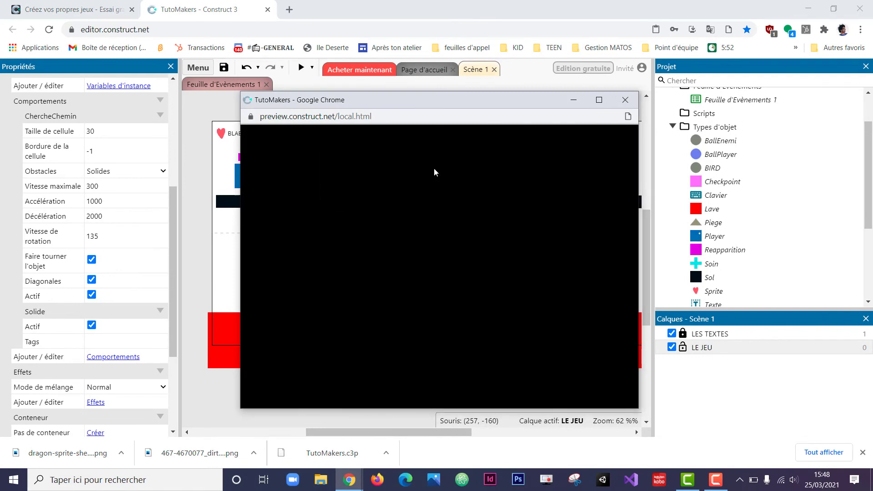
key("Right")
key("Right")
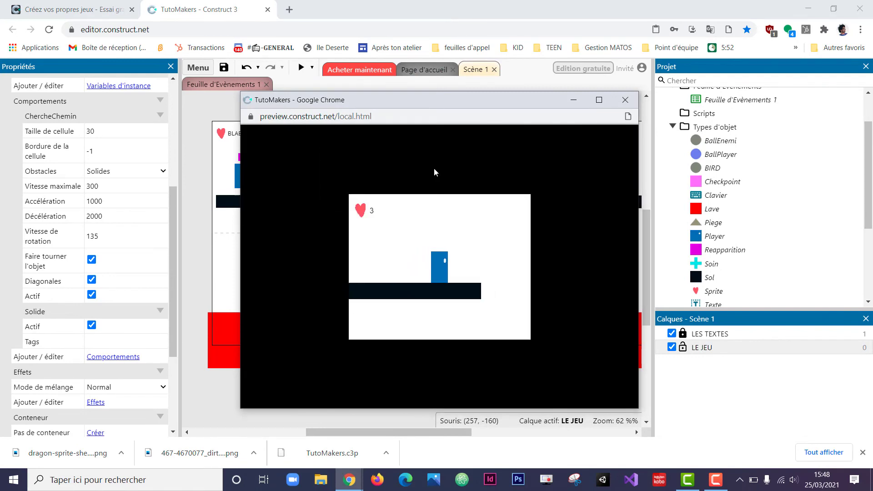
key("Up")
key("Up")
key("Right")
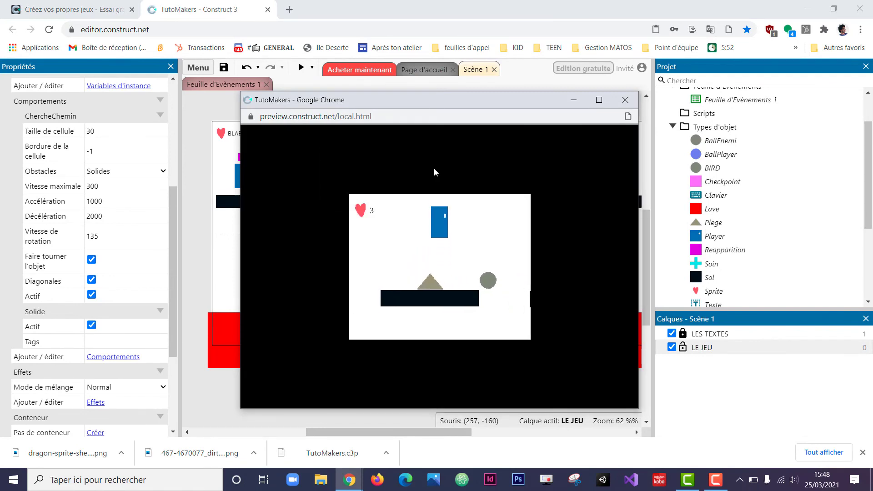
key("Left")
key("Up")
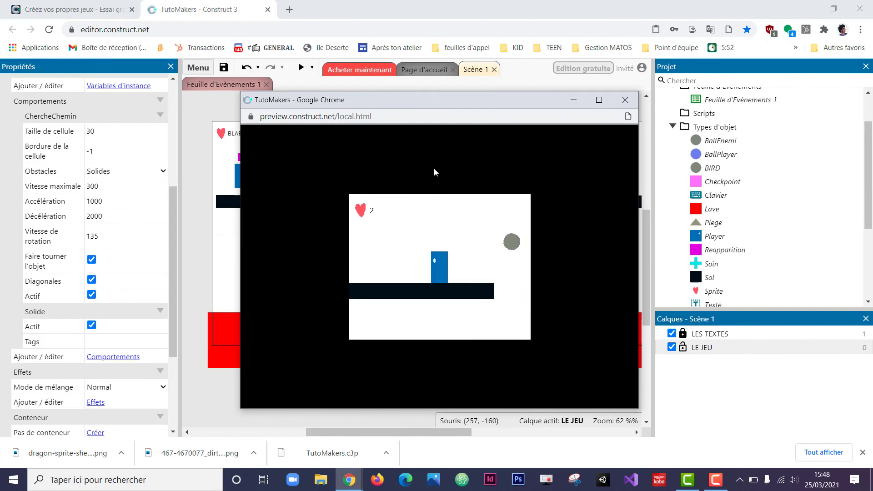
key("Right")
key("Up")
key("Up")
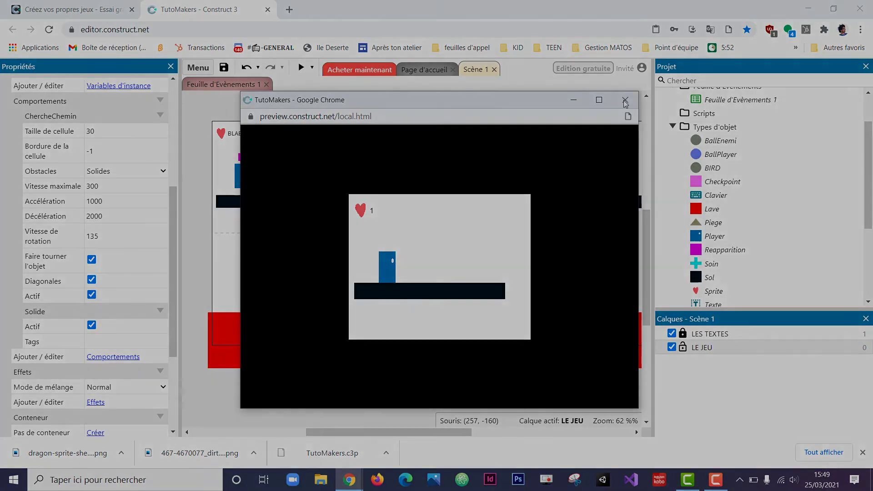
left_click(624, 101)
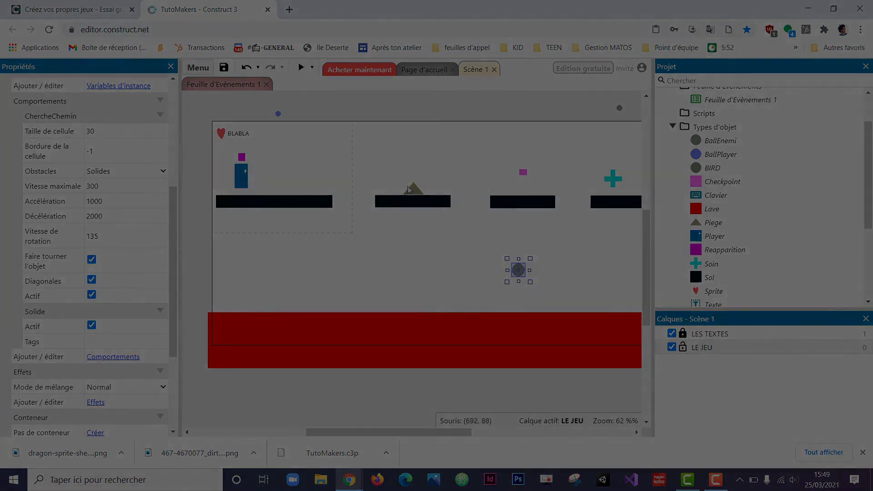